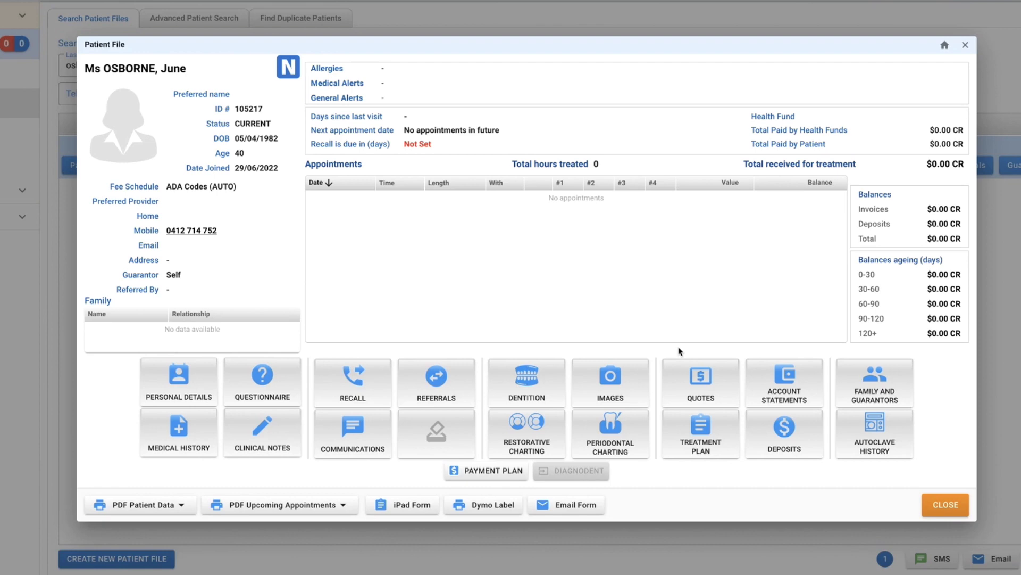
Step: Open the patient's restorative charting screen from the Patient File
left_click(511, 429)
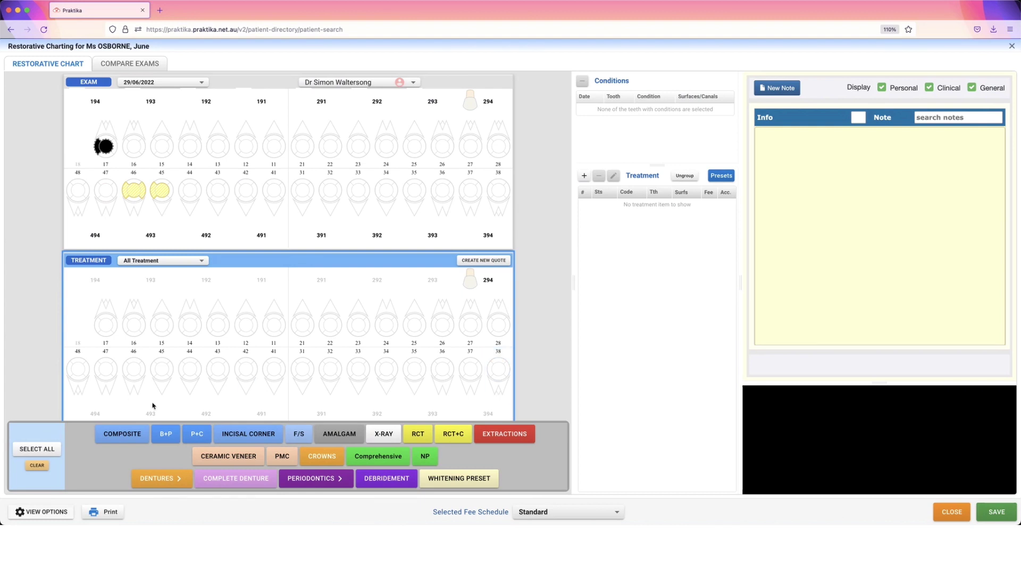
Step: Save the User Chart View Options unchanged, keeping both exam and treatment charts shown
left_click(37, 516)
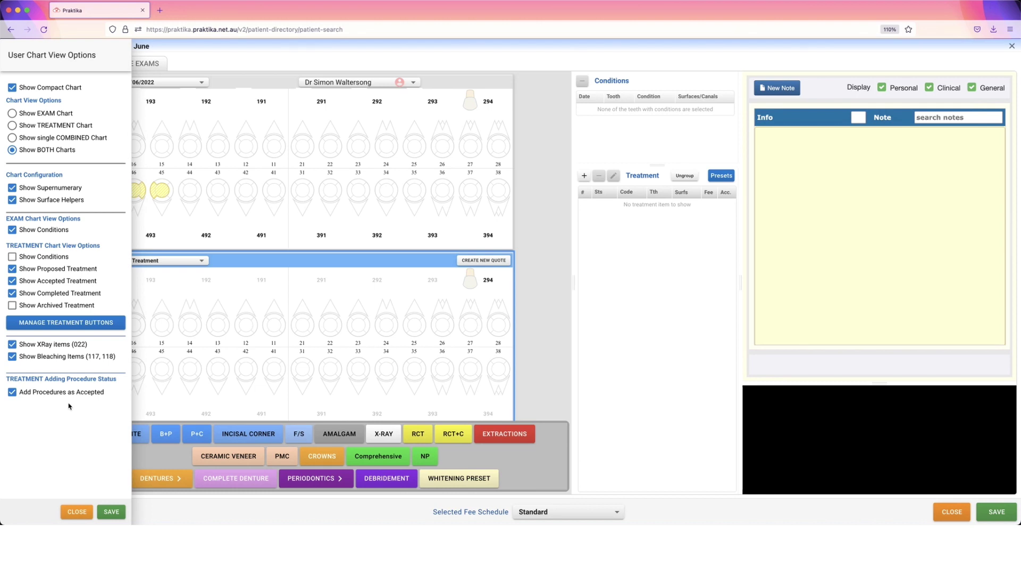
left_click(112, 514)
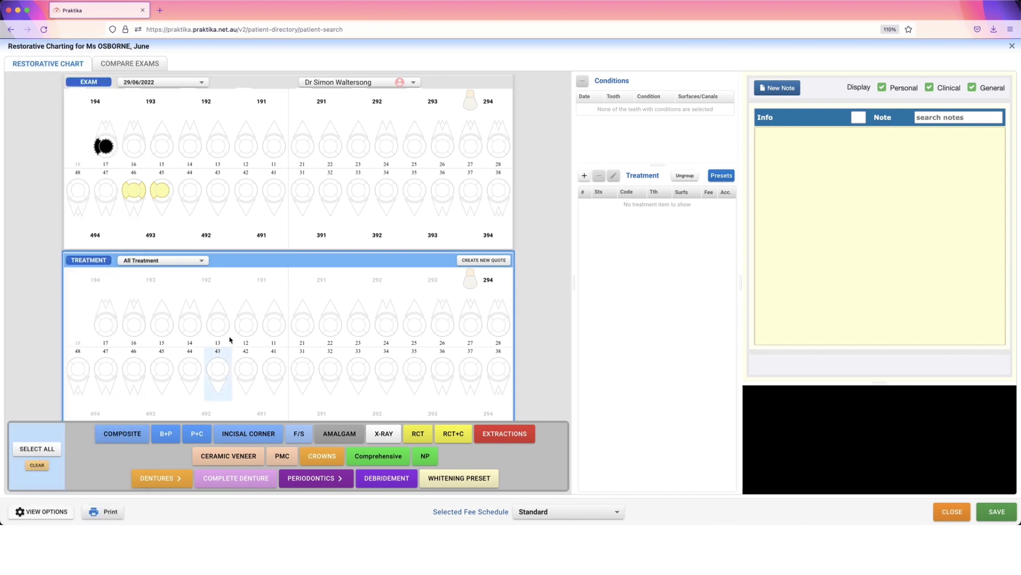
scroll(274, 308, "down", 1)
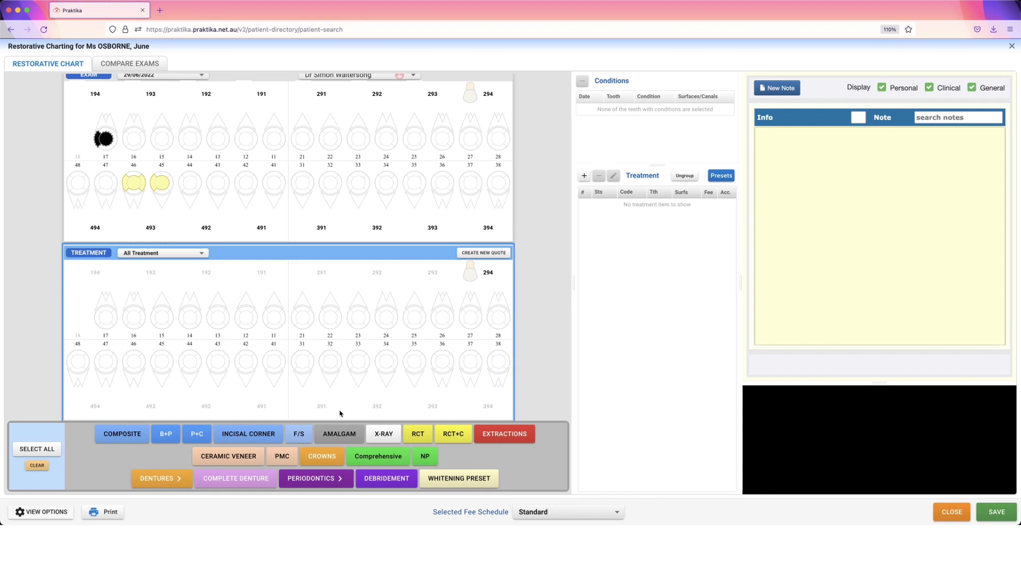
Step: Add the debridement preset and a three-canal root canal on tooth 26
left_click(371, 480)
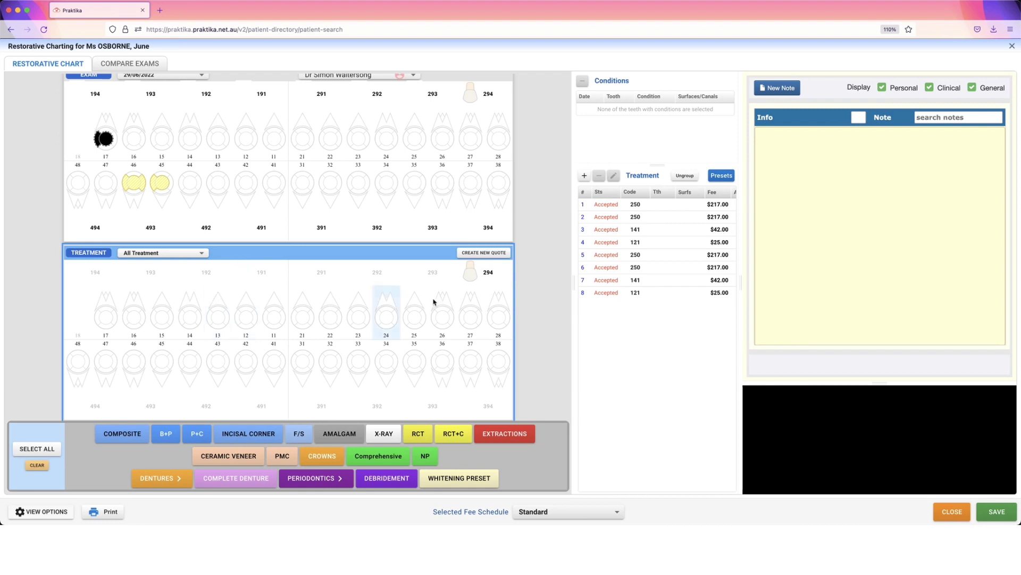
left_click(438, 321)
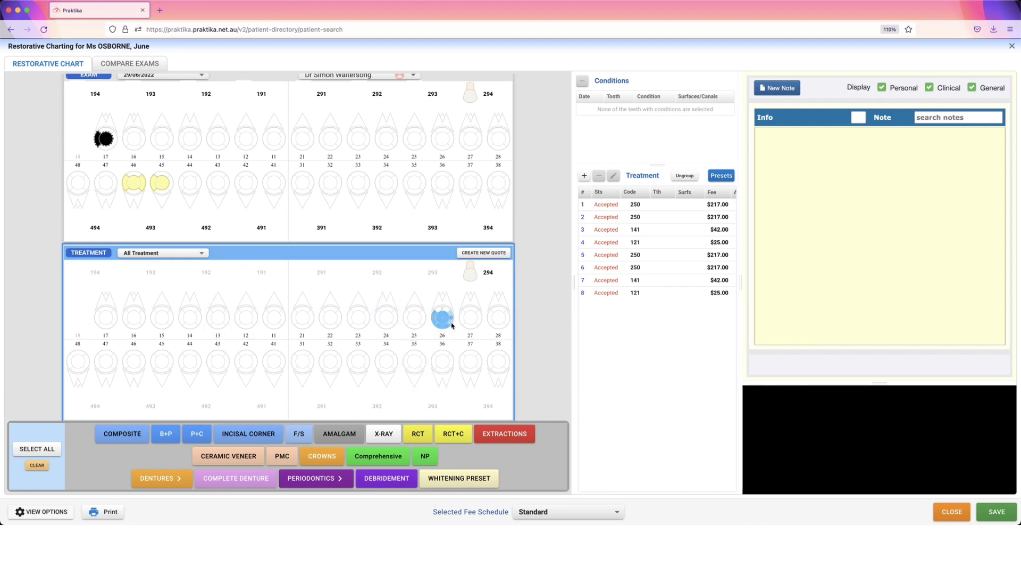
left_click(418, 437)
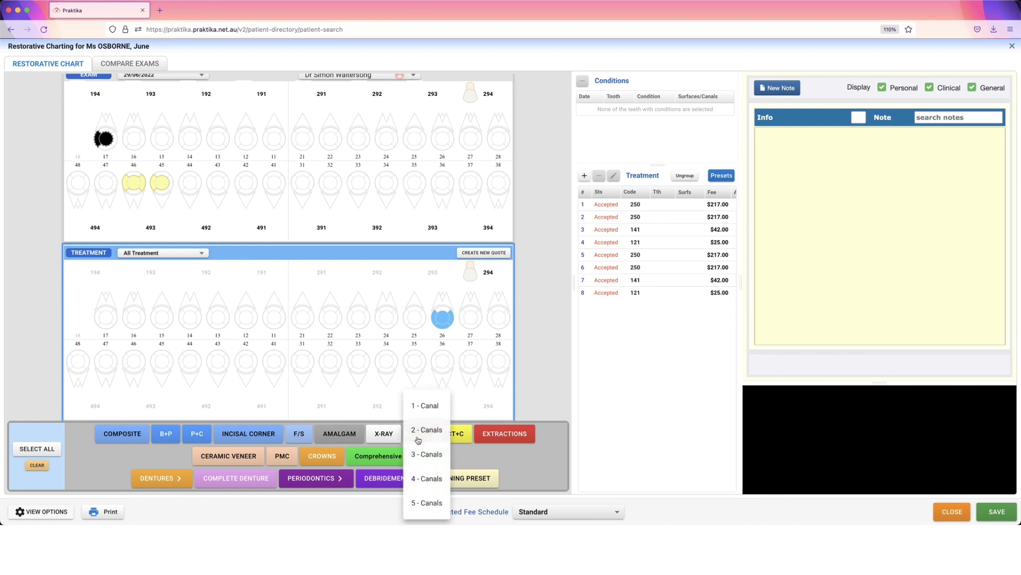
left_click(427, 455)
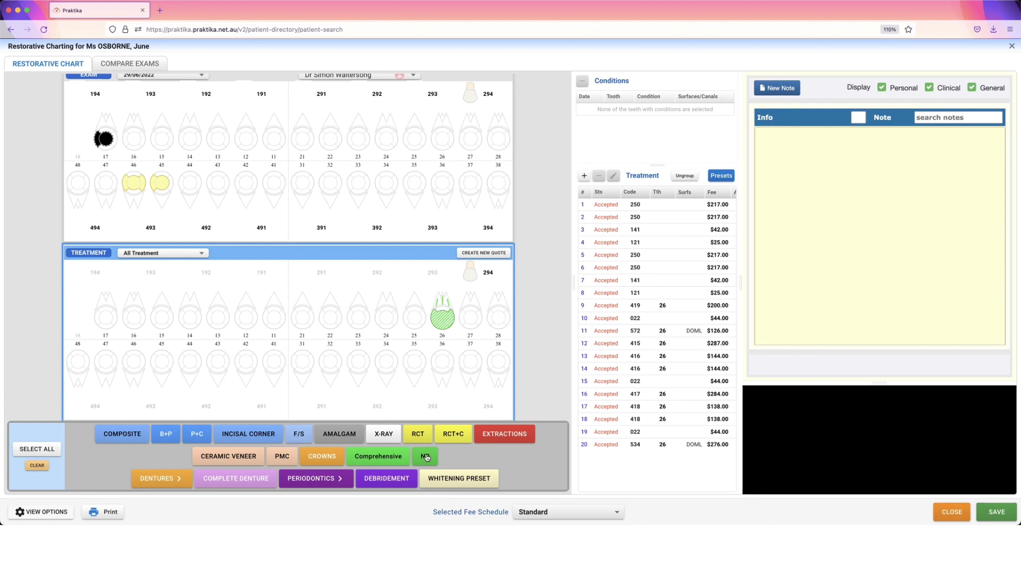
Step: Chart composite fillings on teeth 15, 16 and 17
left_click(166, 318)
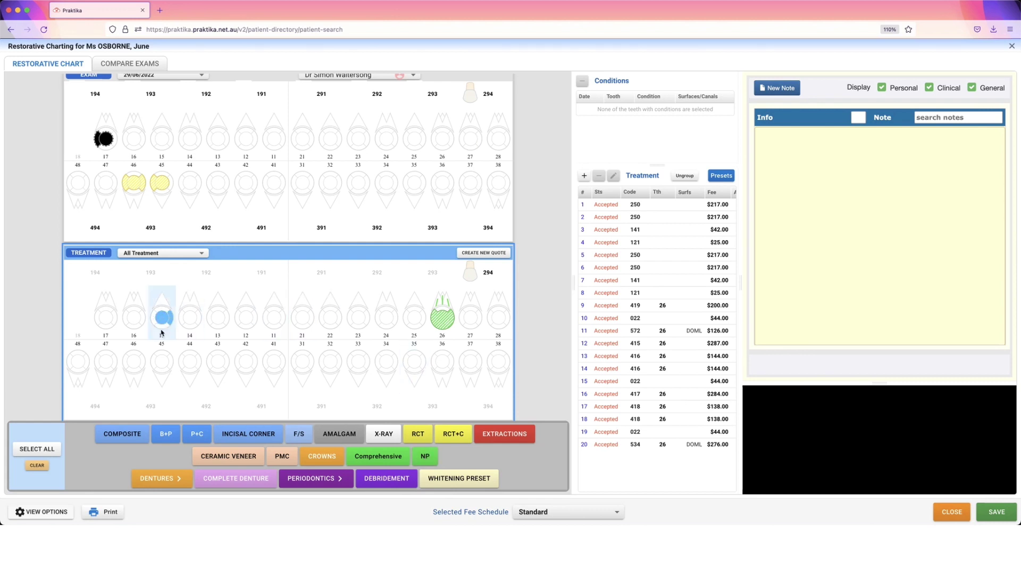
left_click(134, 315)
left_click(106, 318)
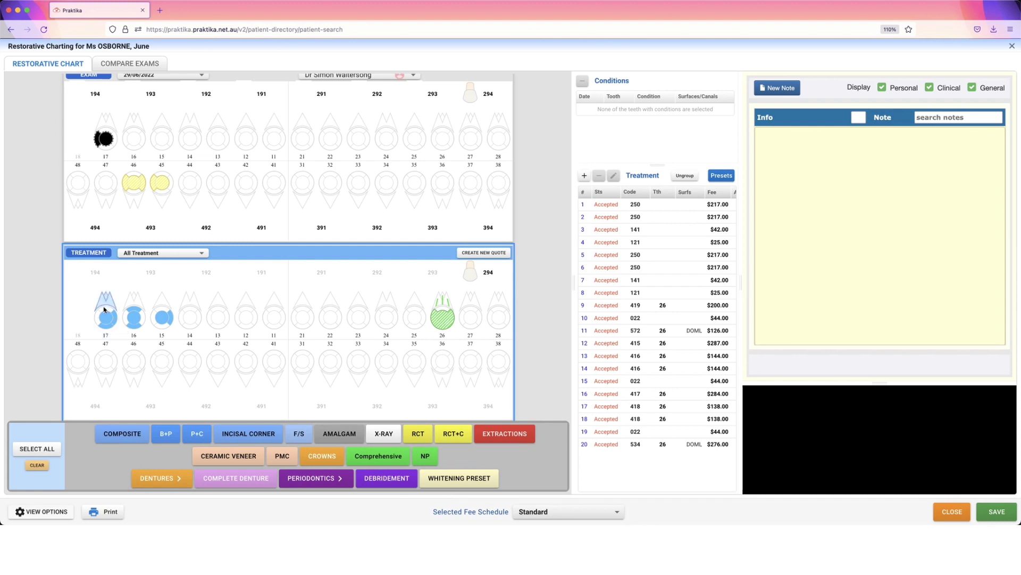
left_click(124, 433)
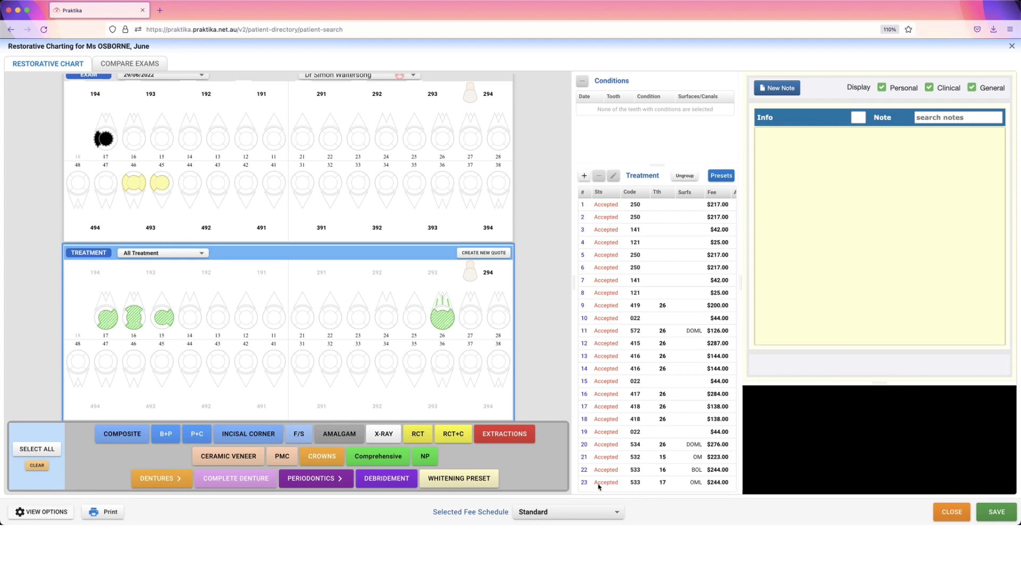
Step: Close the chart and review the treatment plan's 23 accepted items across six visits
left_click(952, 513)
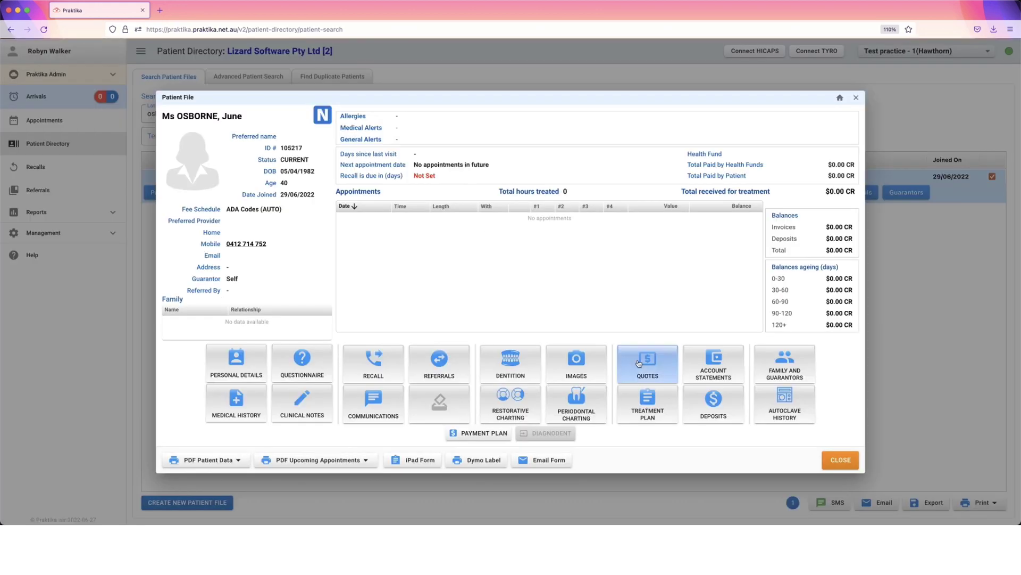
left_click(648, 403)
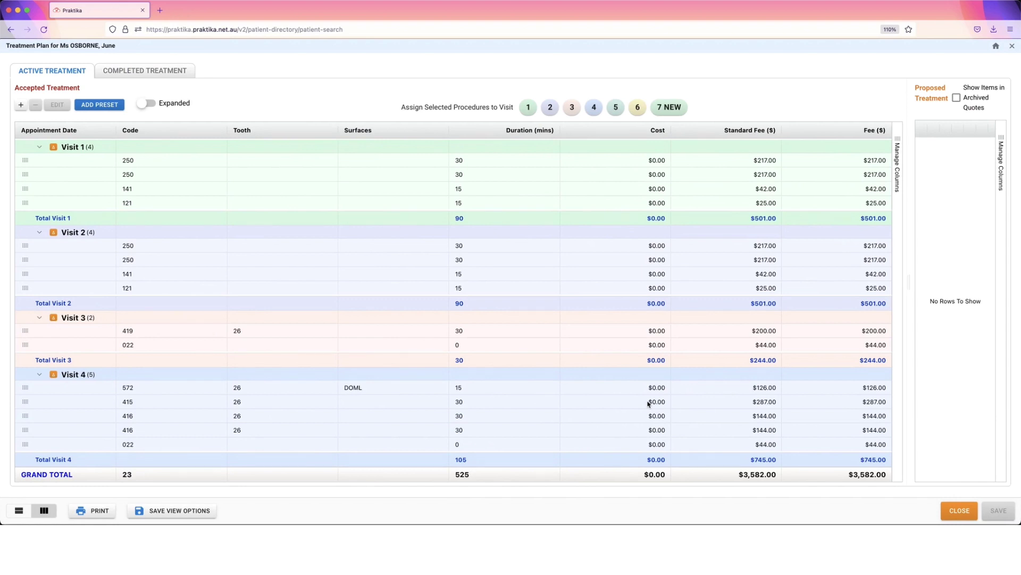
scroll(530, 231, "down", 5)
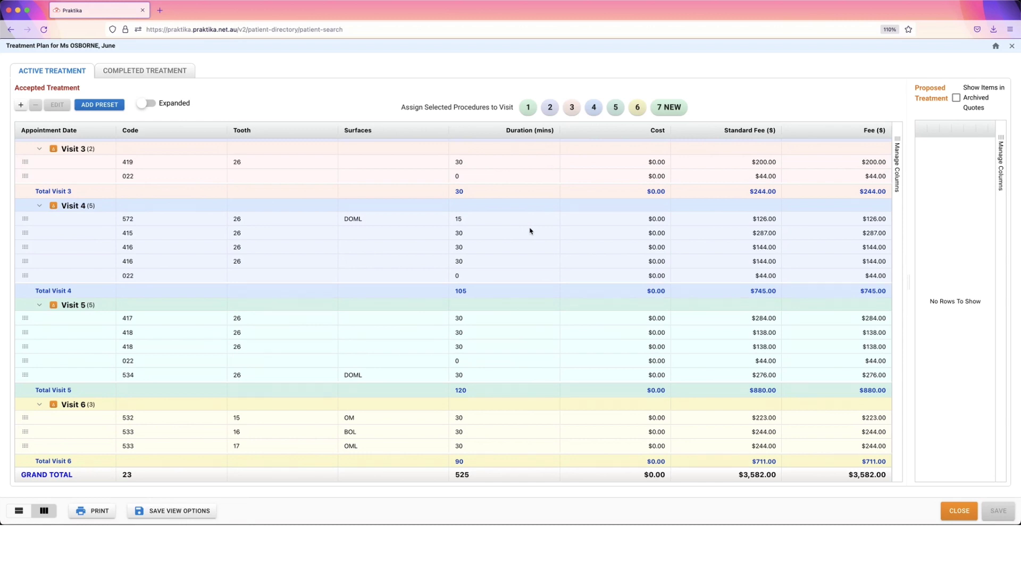
scroll(530, 231, "up", 5)
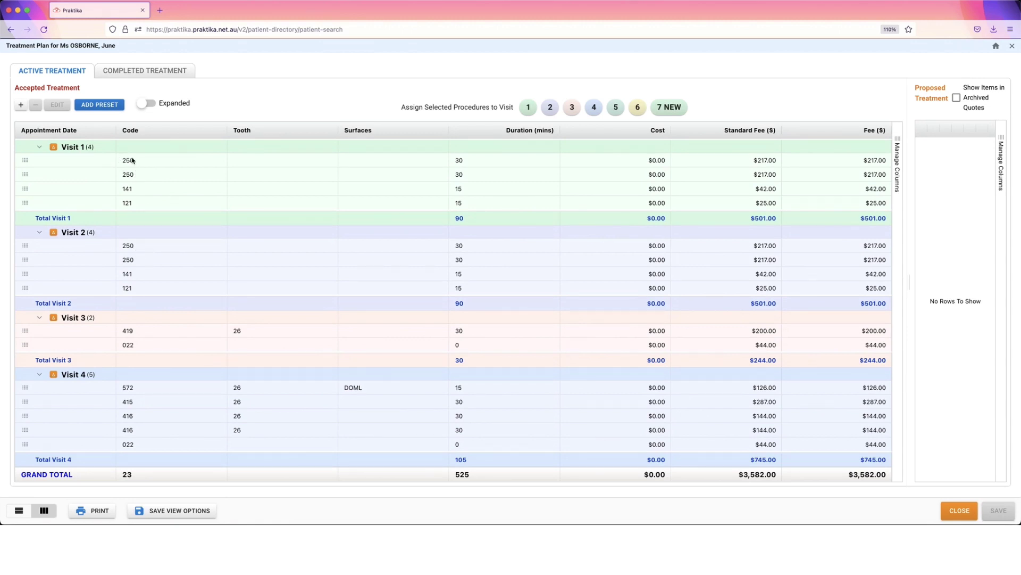
scroll(138, 253, "down", 5)
scroll(138, 253, "up", 4)
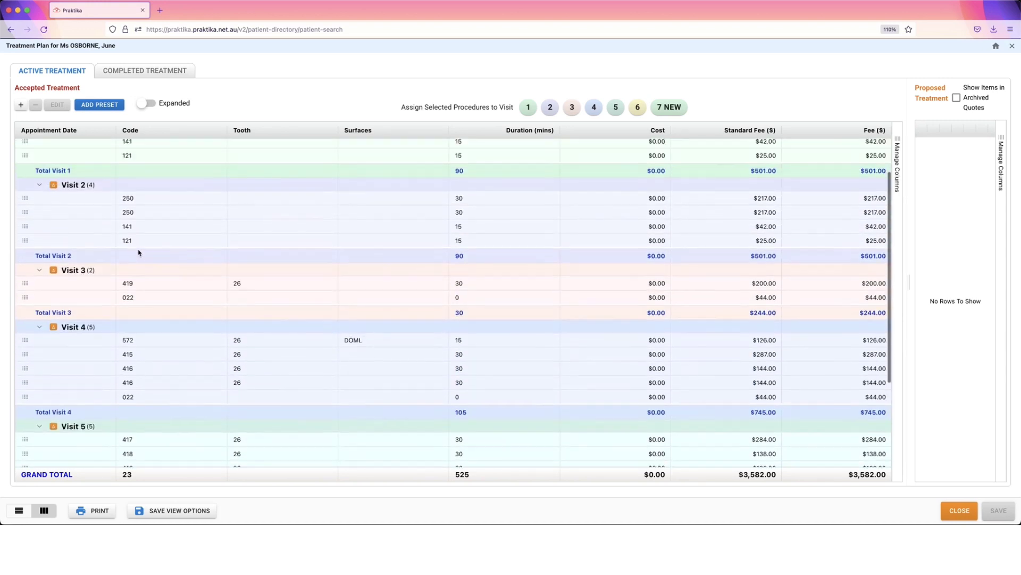
scroll(139, 254, "up", 1)
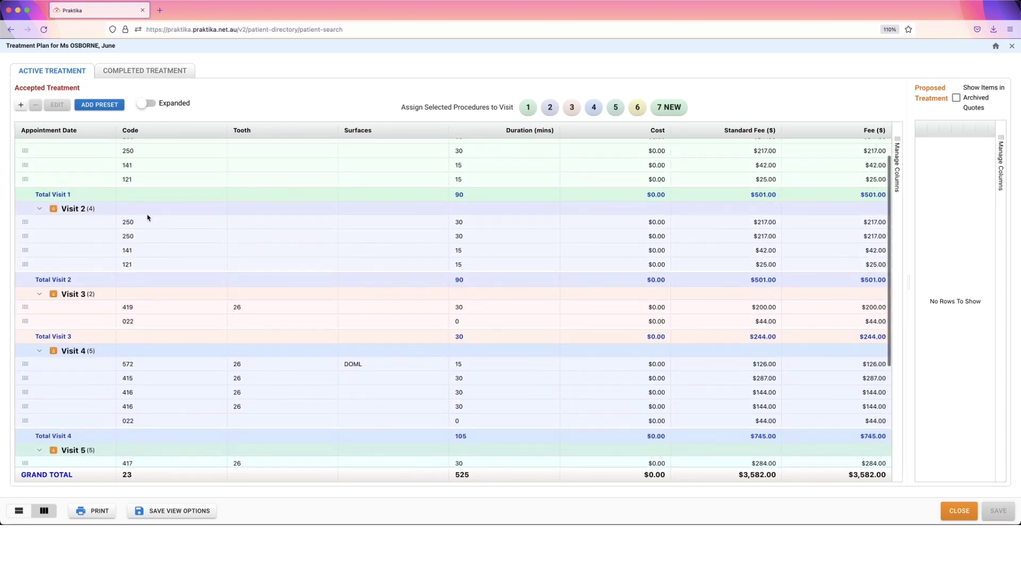
scroll(147, 217, "up", 1)
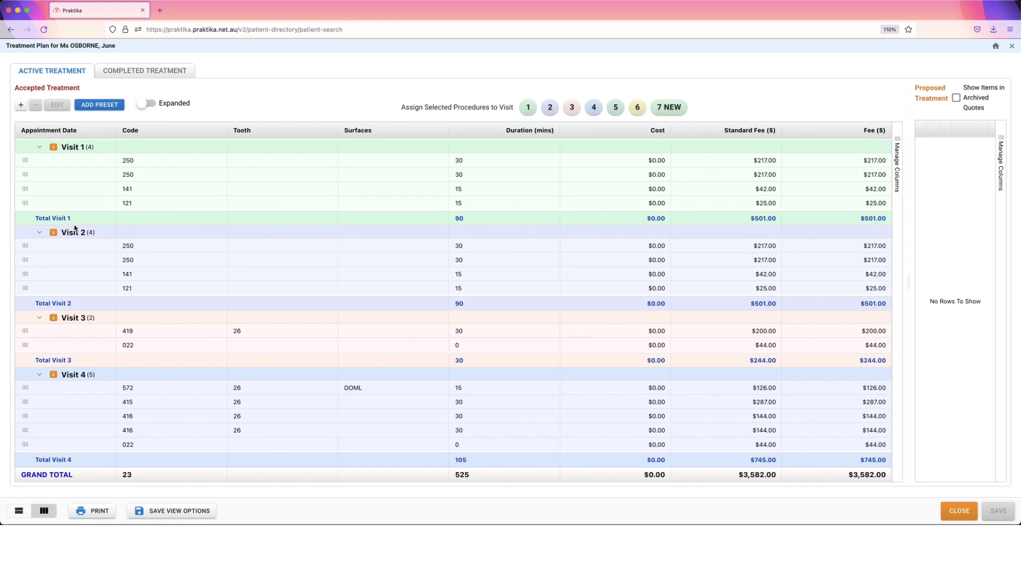
Step: Move Visit 2's procedures 250, 250, 141 and 121 into a new final visit
left_click(125, 248)
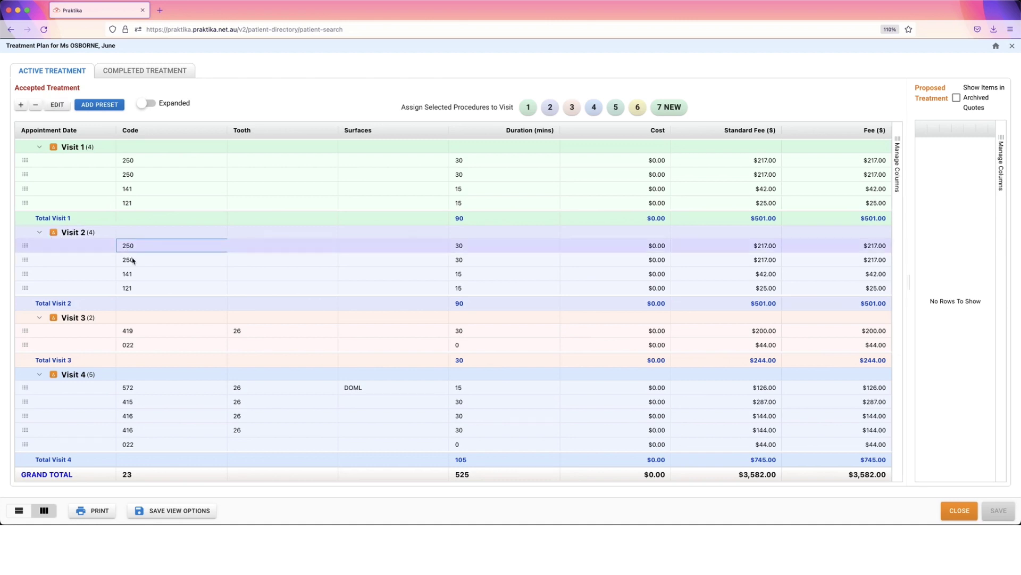
left_click(131, 287, "shift")
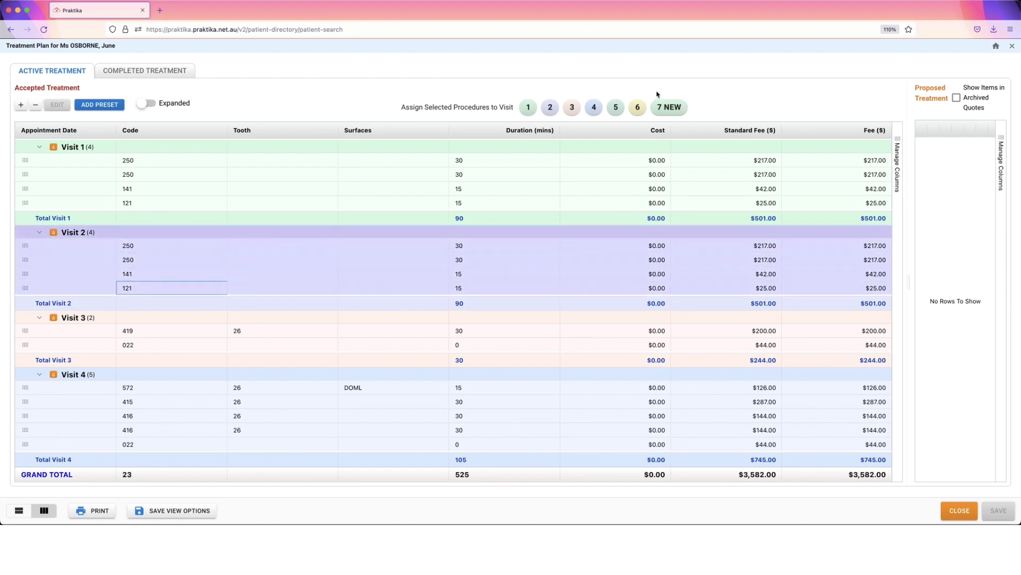
left_click(669, 107)
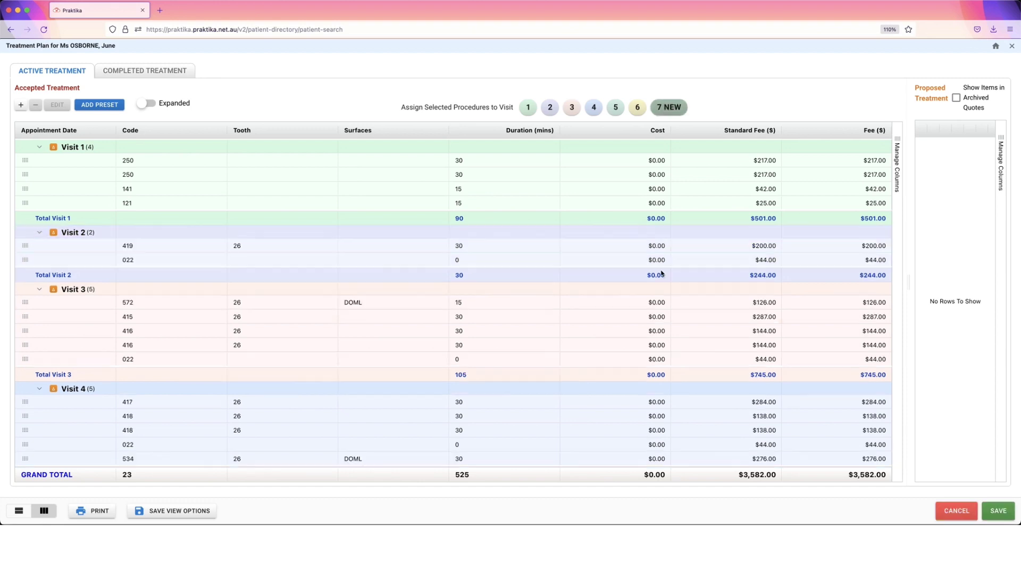
scroll(365, 324, "down", 1)
scroll(351, 311, "up", 1)
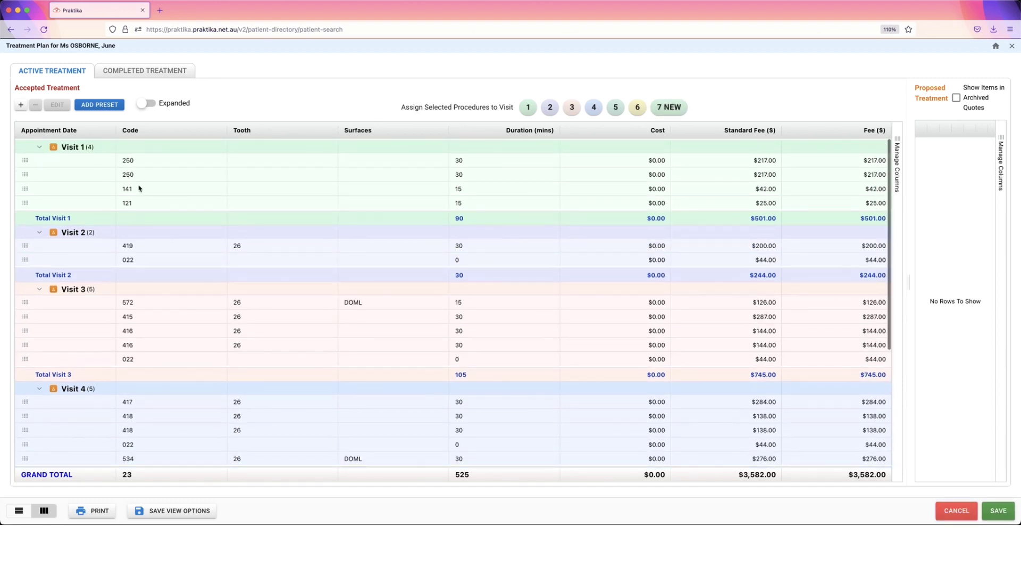
scroll(184, 199, "down", 1)
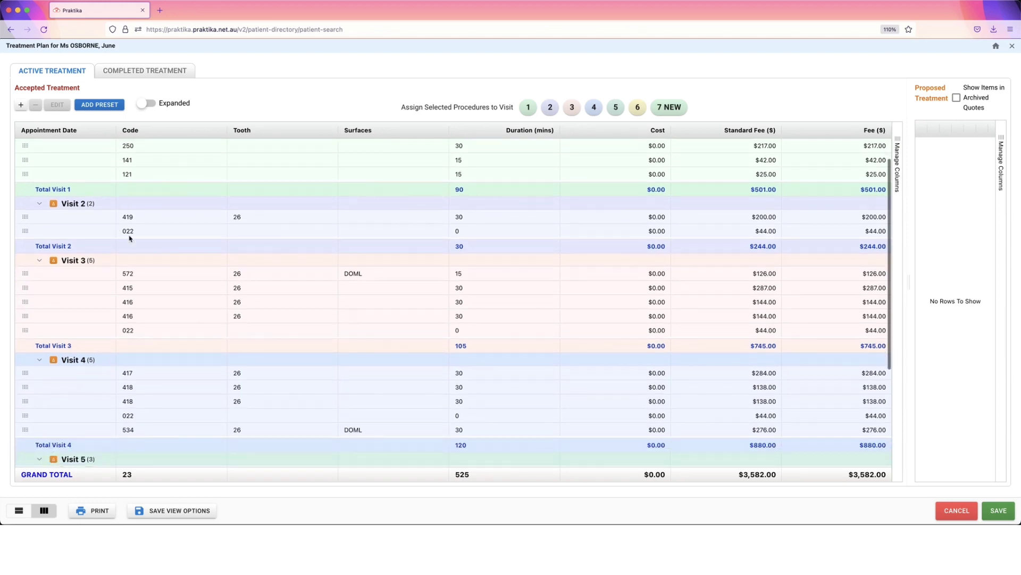
scroll(129, 239, "down", 3)
scroll(129, 239, "down", 2)
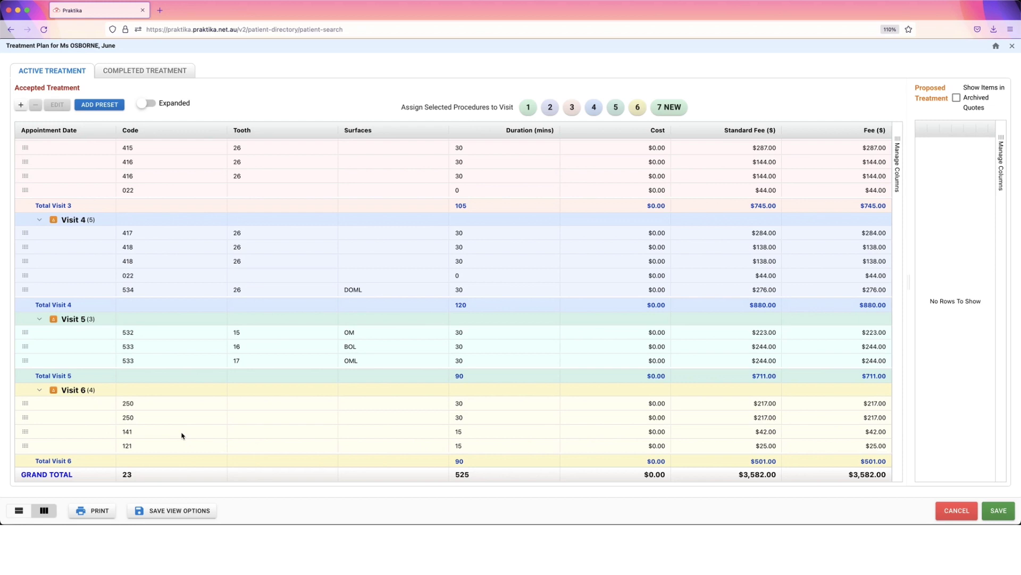
Step: Merge composites 532, 533, 533 with the next visit into a seven-item Visit 5 ($1,212.00)
left_click(178, 331)
left_click(172, 346, "shift")
left_click(171, 361, "shift")
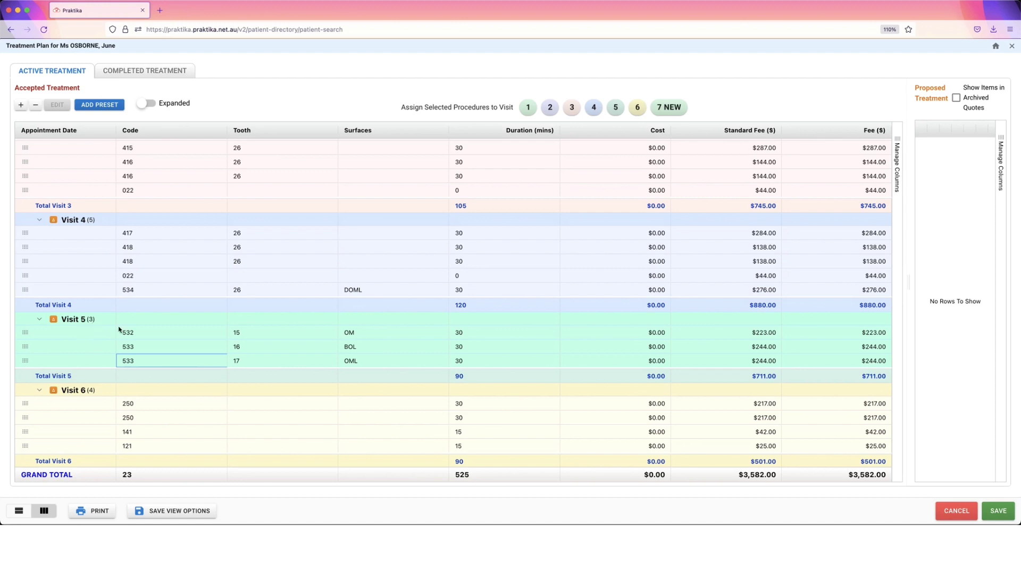
left_click(638, 108)
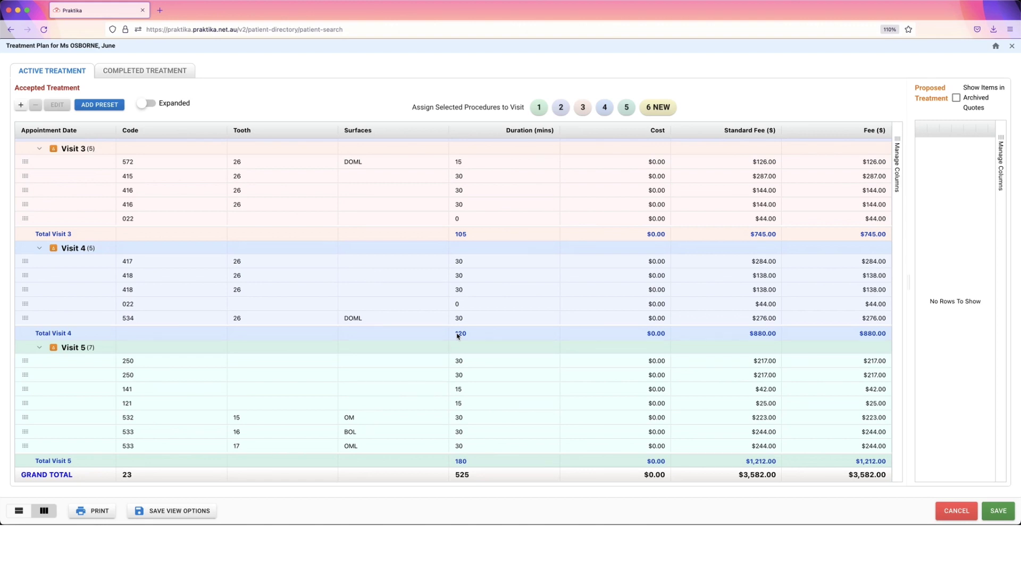
Step: Save the plan, with Visit 1 now holding 250, 250, 141 and 121 ($501.00)
left_click(883, 446)
left_click(882, 421)
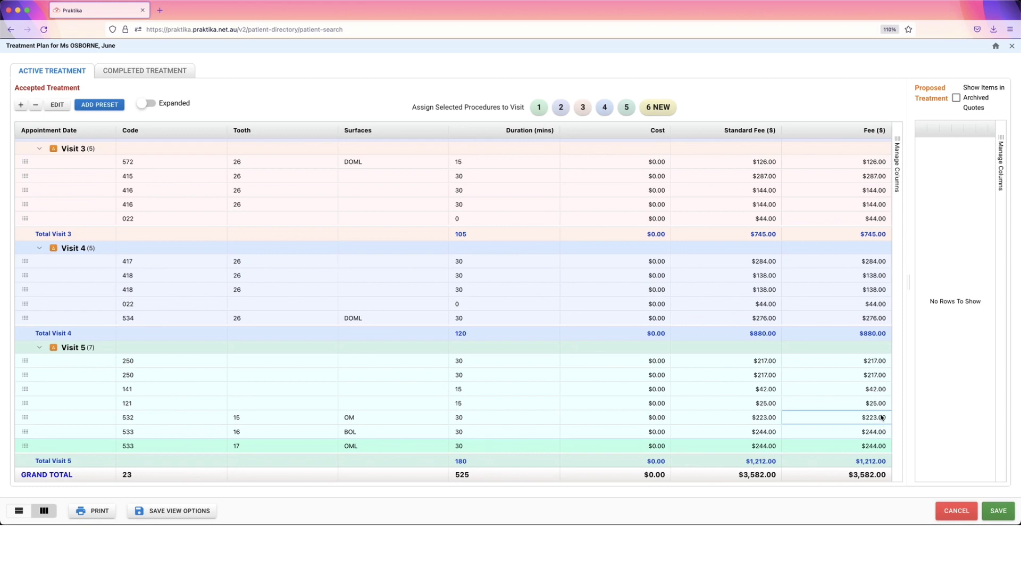
scroll(434, 345, "up", 5)
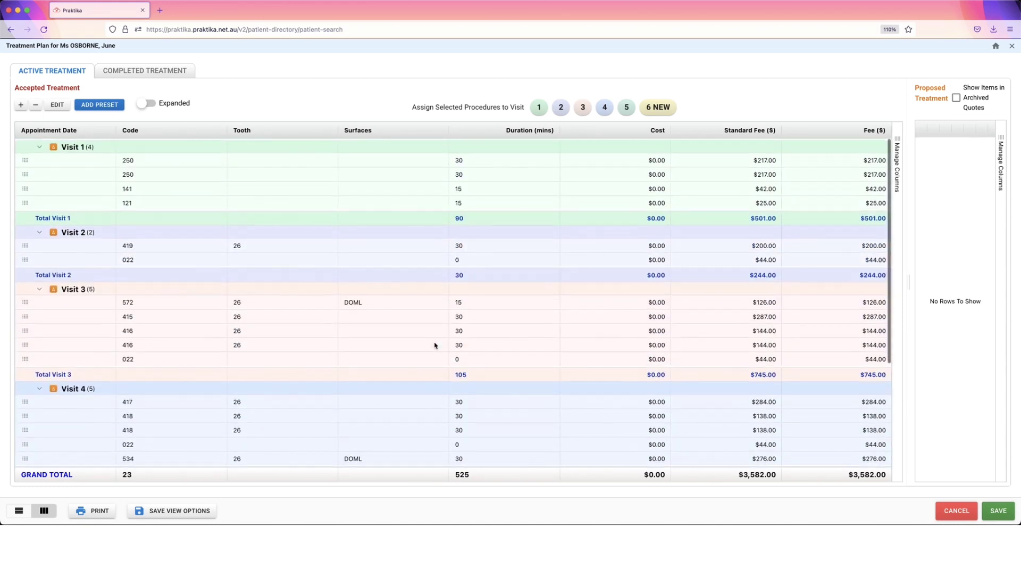
left_click(998, 512)
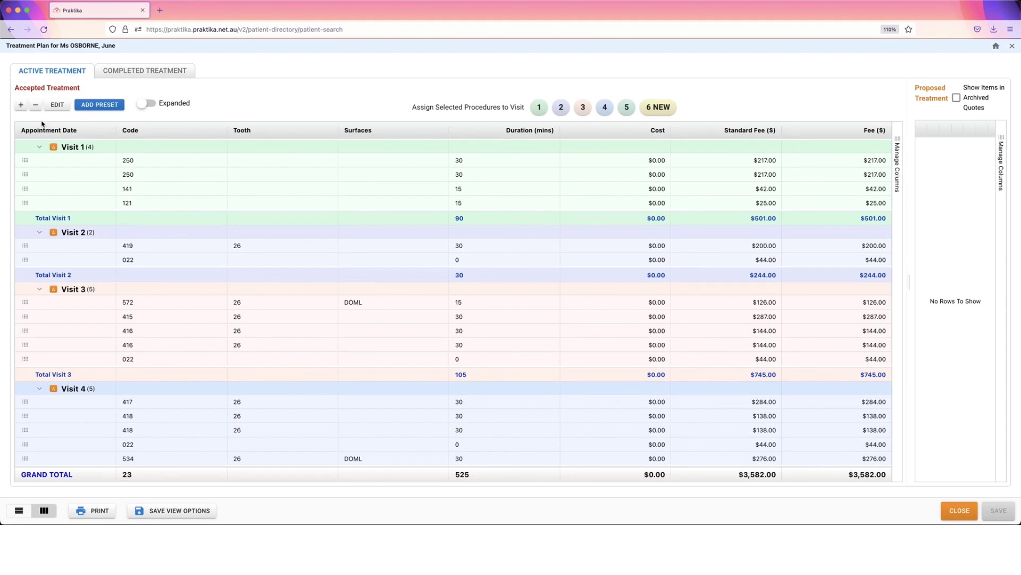
left_click(95, 104)
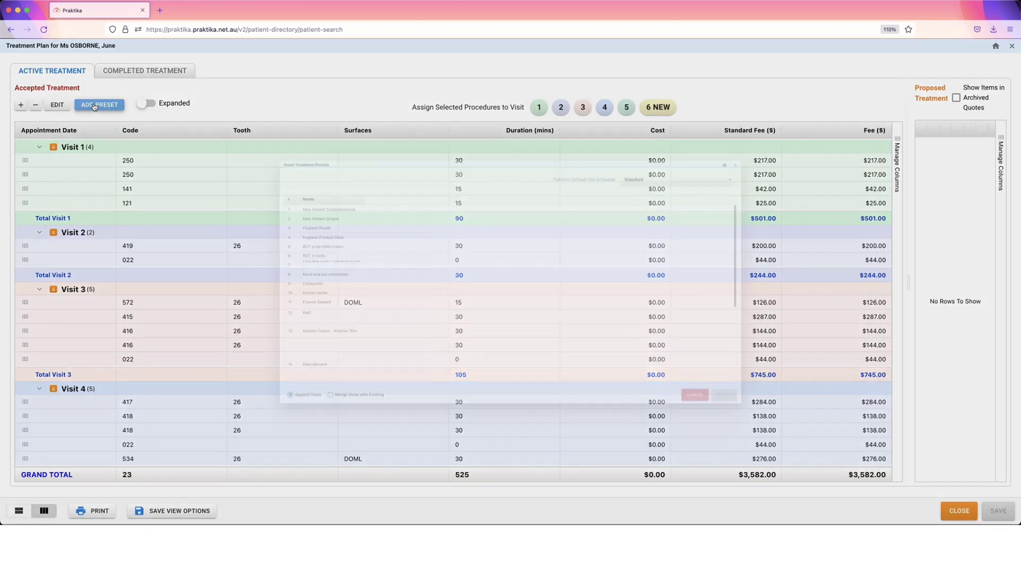
scroll(429, 243, "down", 5)
scroll(429, 243, "up", 5)
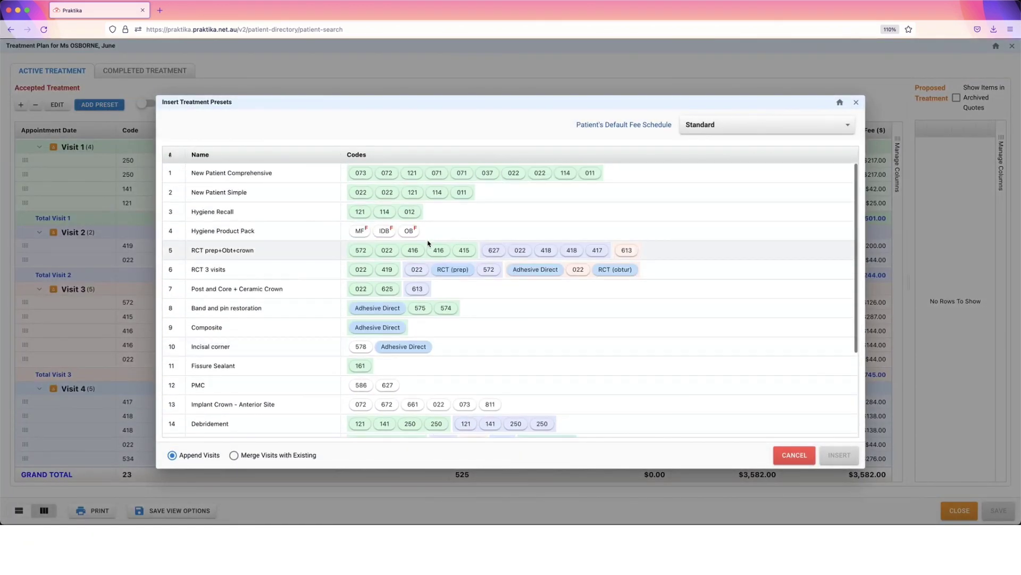
left_click(794, 456)
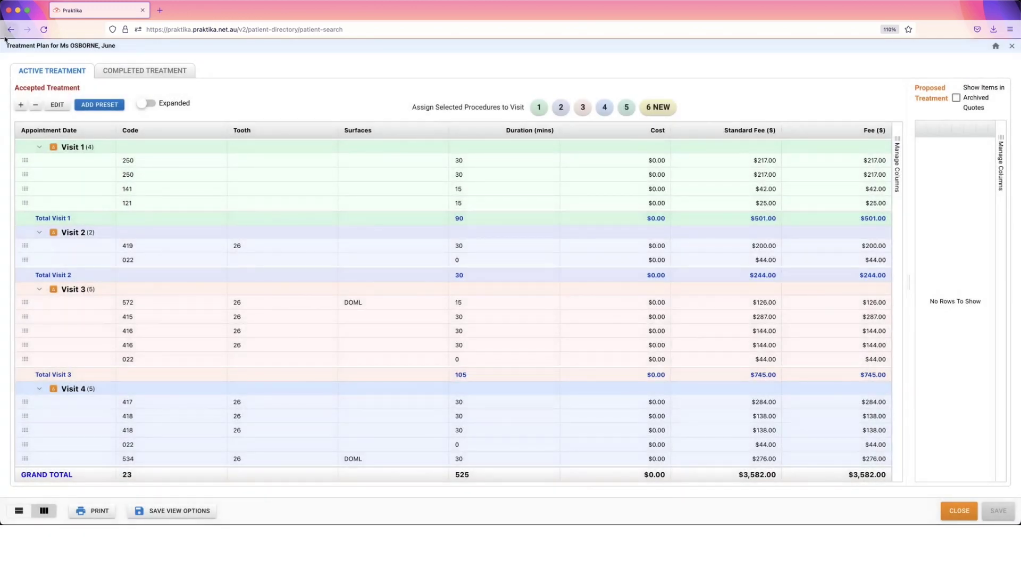
left_click(21, 106)
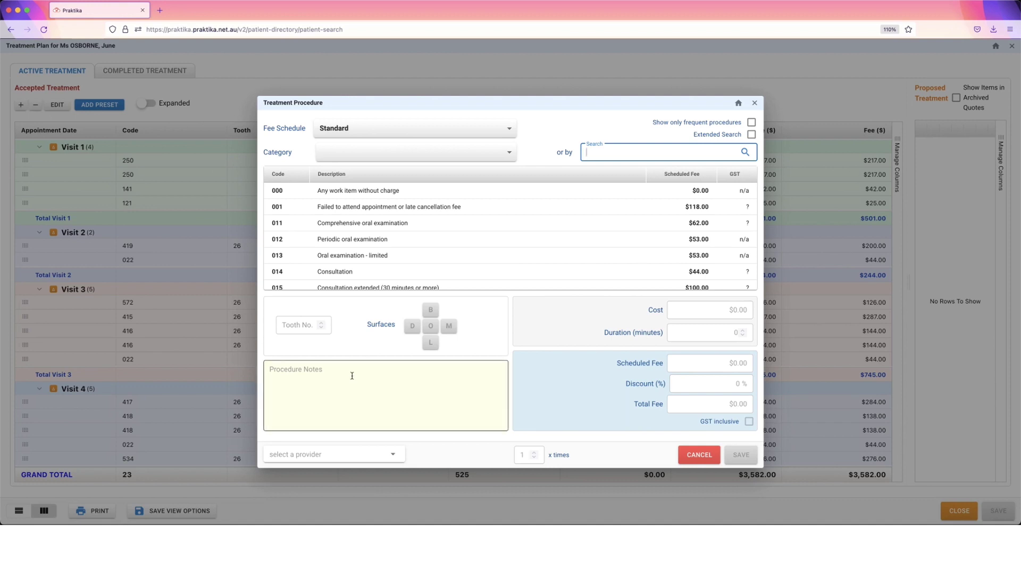
left_click(702, 459)
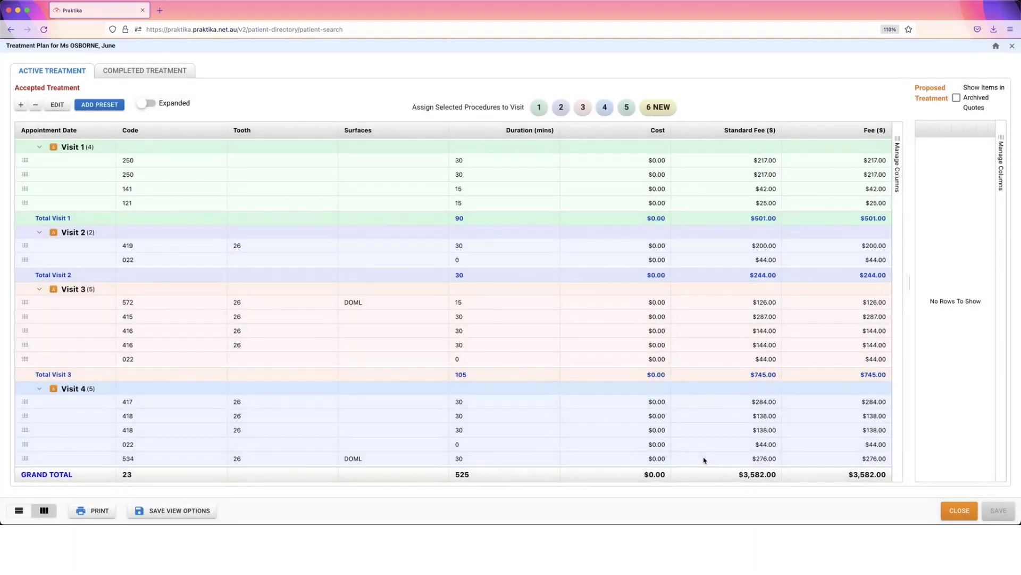